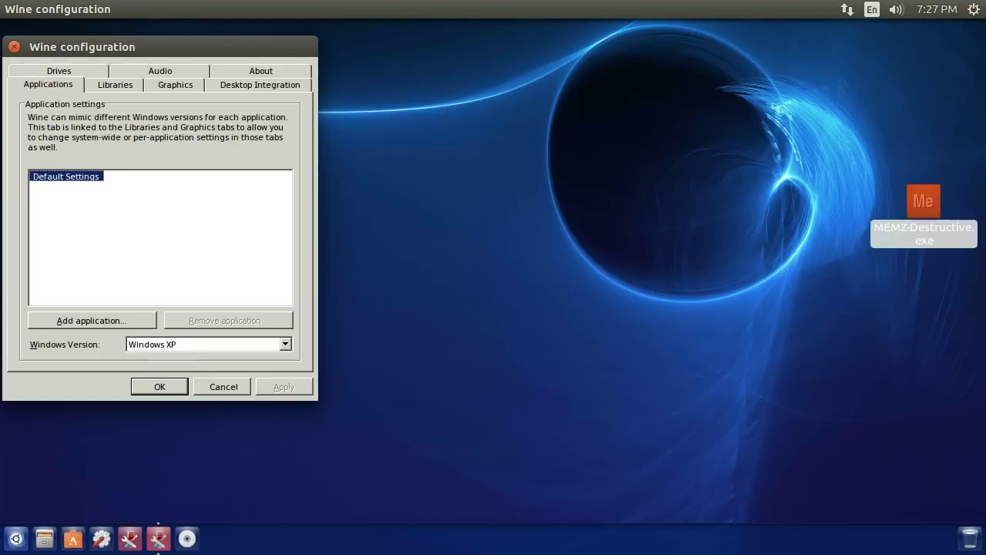
Add MEMZ-Destructive.exe from the home user's Desktop folder to the application list in Wine configuration
left_click(93, 320)
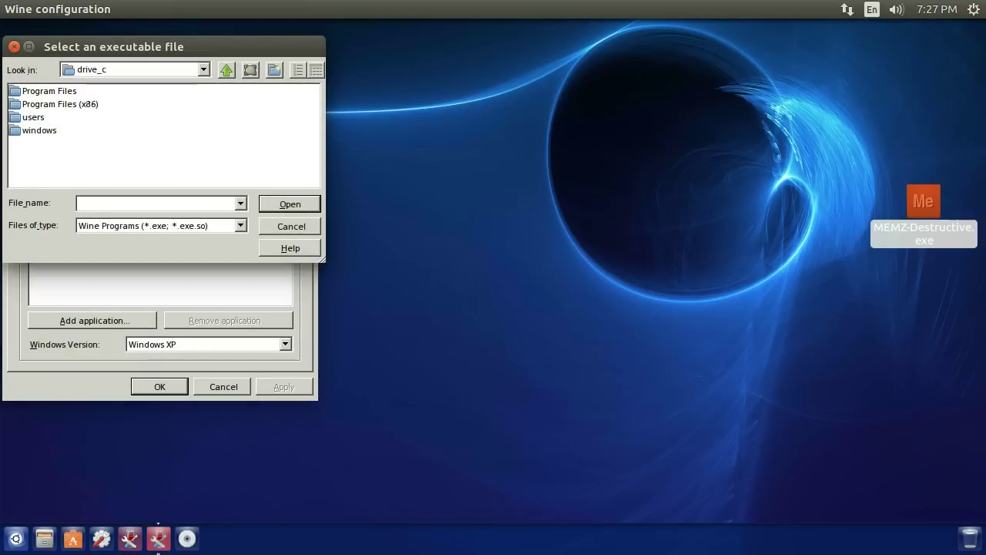
left_click(204, 69)
left_click(100, 121)
double_click(39, 91)
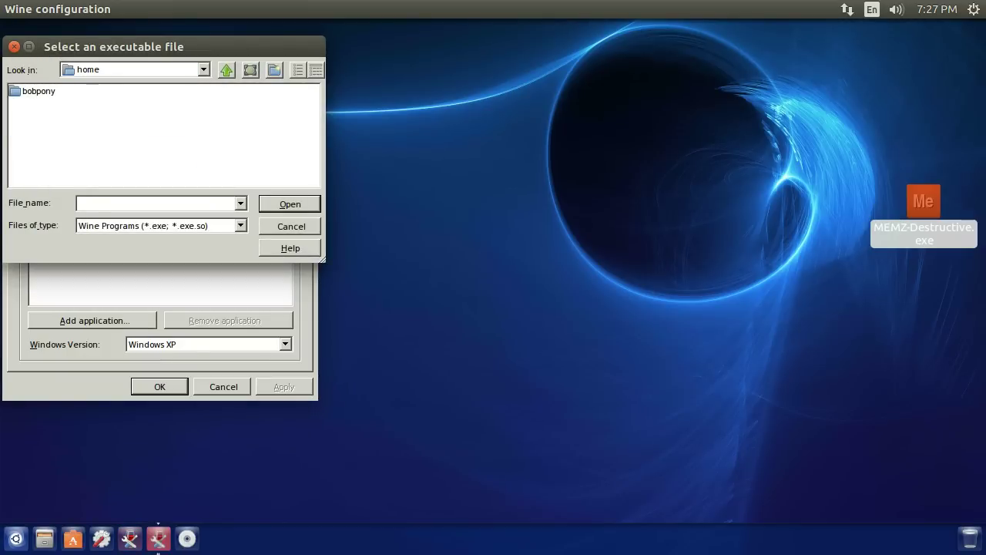
double_click(37, 91)
double_click(67, 104)
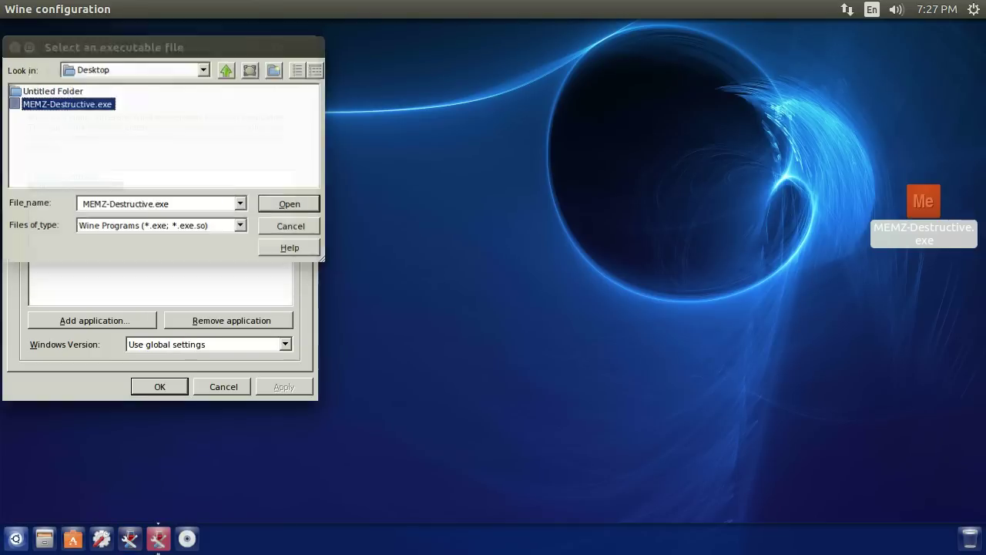
Set the Windows version for MEMZ-Destructive.exe to Windows XP and apply it
left_click(286, 344)
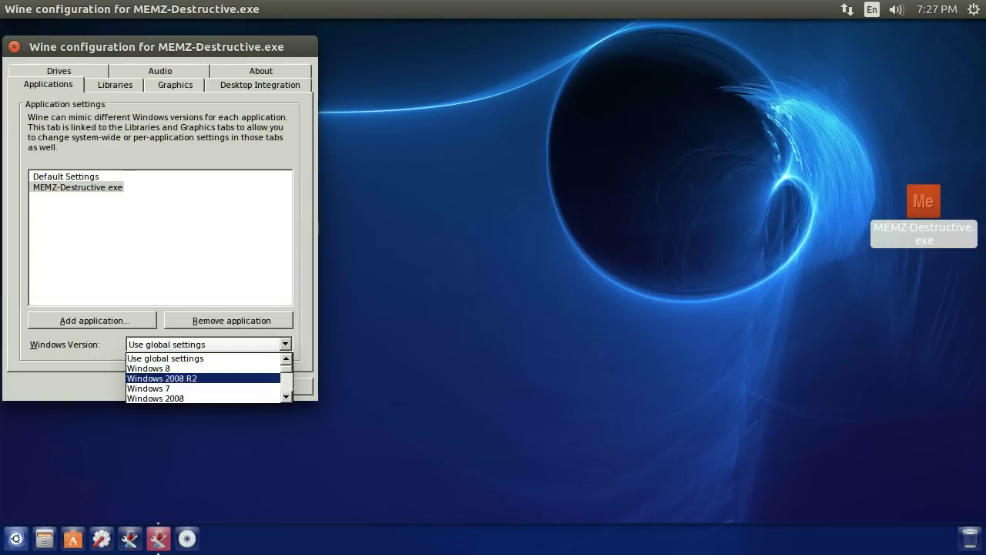
scroll(205, 384, "down", 3)
scroll(204, 380, "up", 2)
scroll(204, 379, "down", 1)
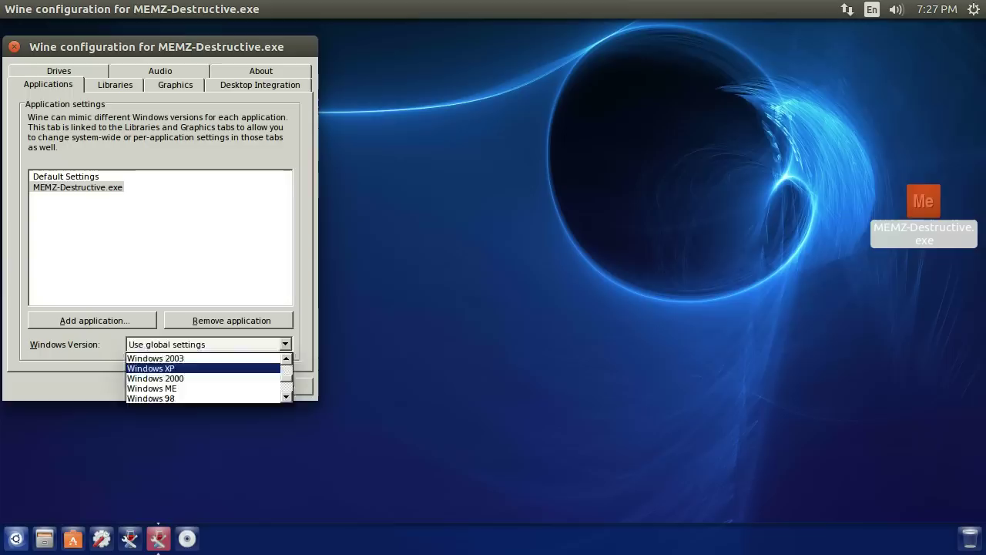
left_click(150, 368)
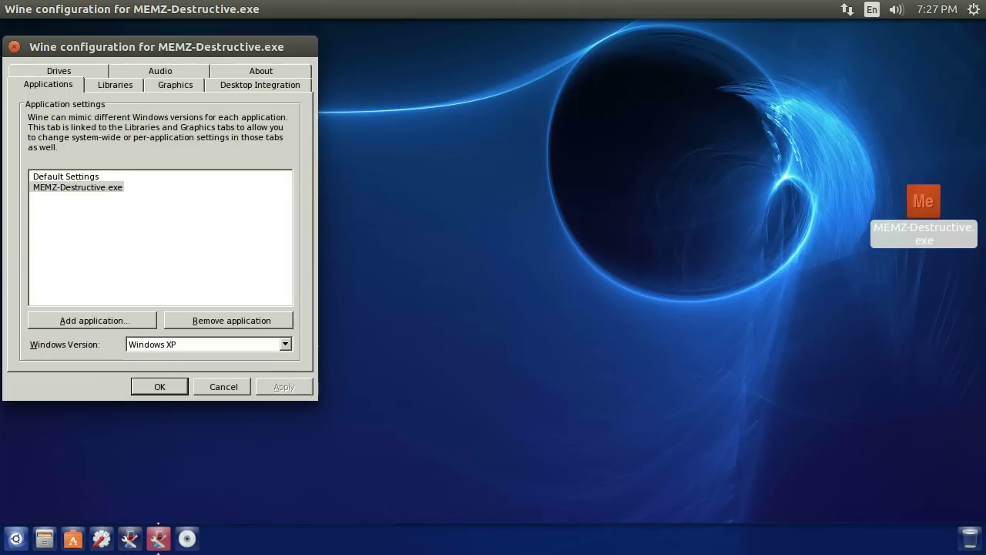
Look through the Libraries, Graphics, Audio and Drives settings for MEMZ-Destructive.exe, returning to its application settings
left_click(115, 85)
left_click(175, 85)
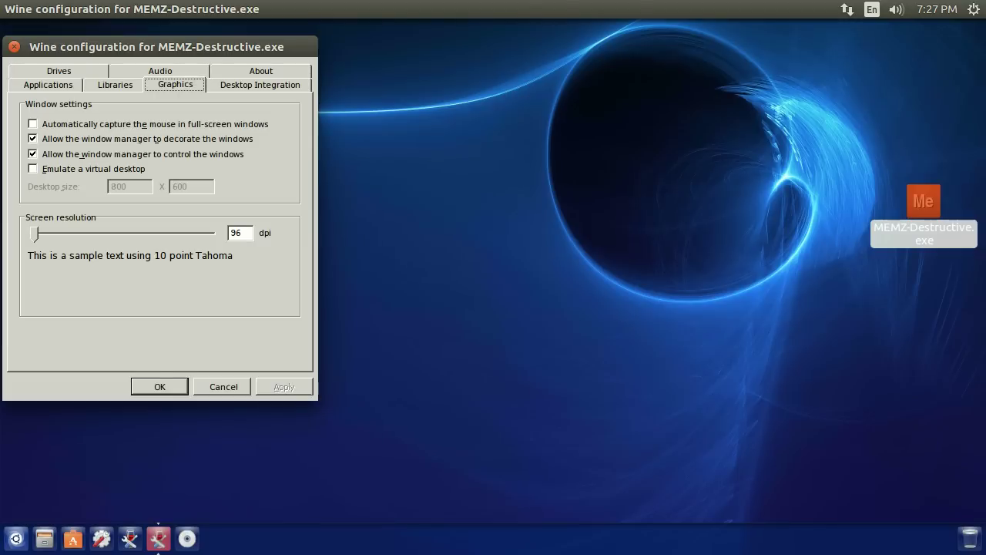
left_click(47, 84)
left_click(160, 71)
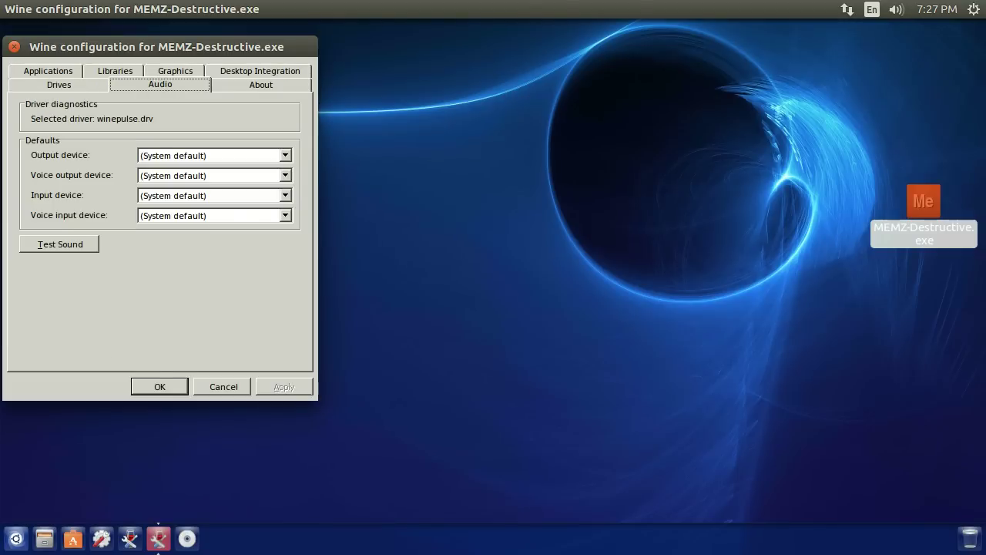
left_click(58, 84)
left_click(48, 71)
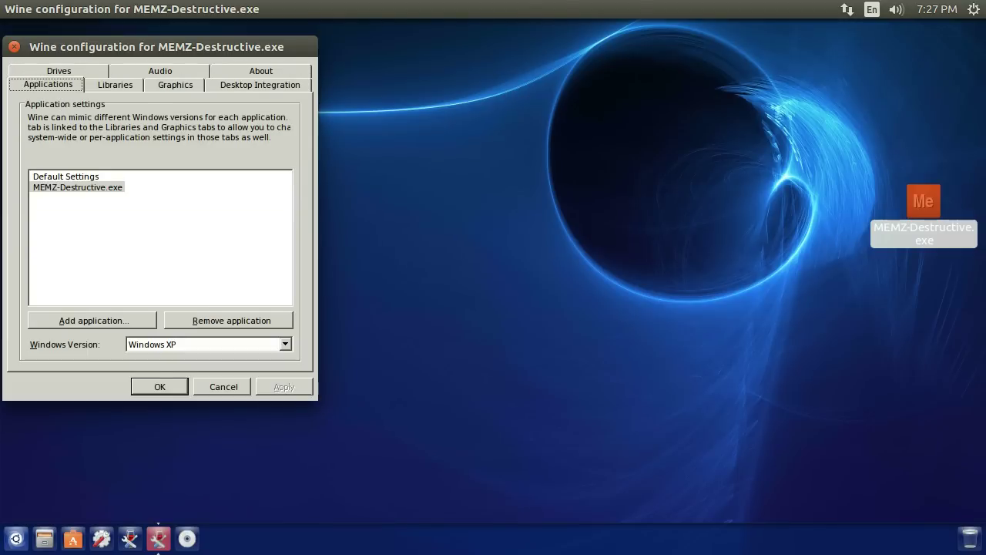
Run the desktop file MEMZ-Destructive.exe with Wine Windows Program Loader and accept the first malware warning
right_click(934, 203)
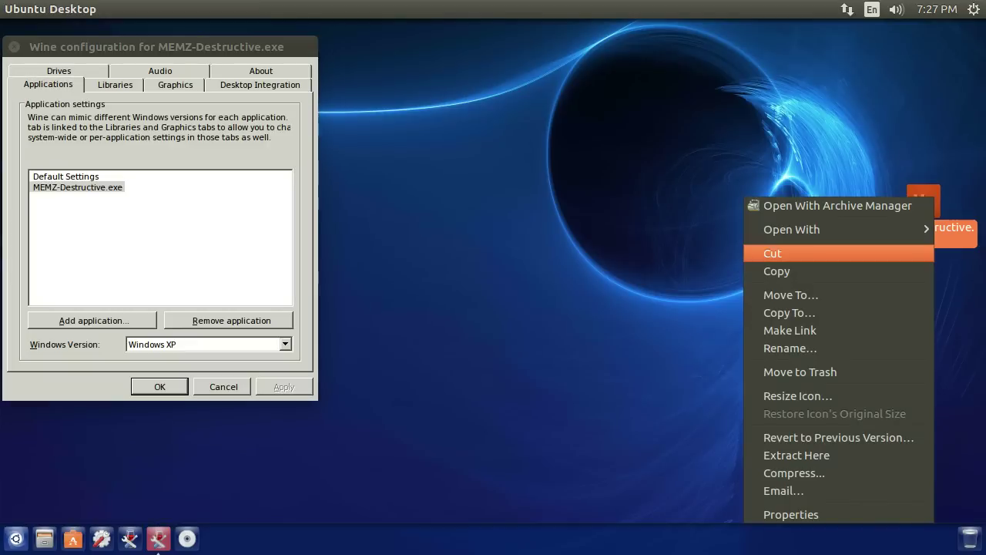
left_click(639, 228)
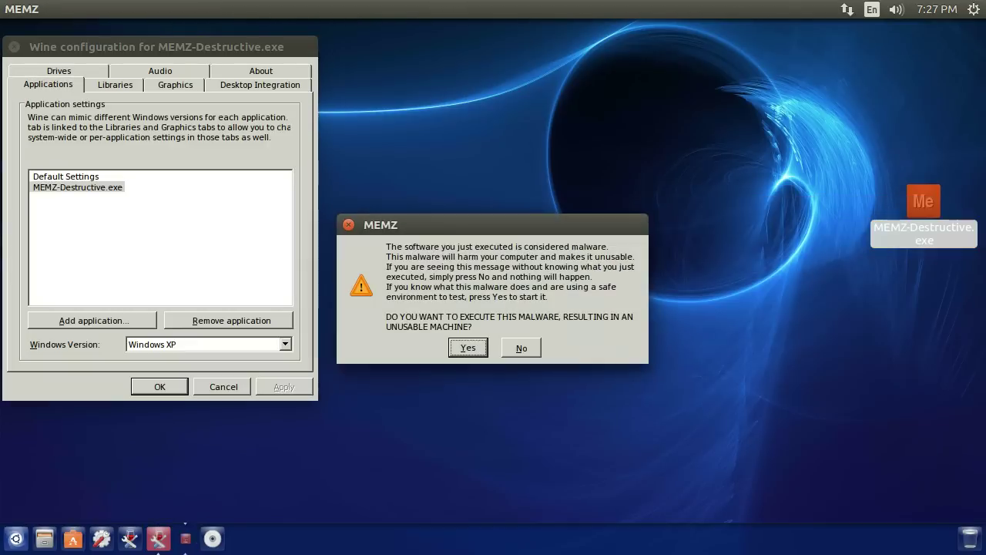
key("Return")
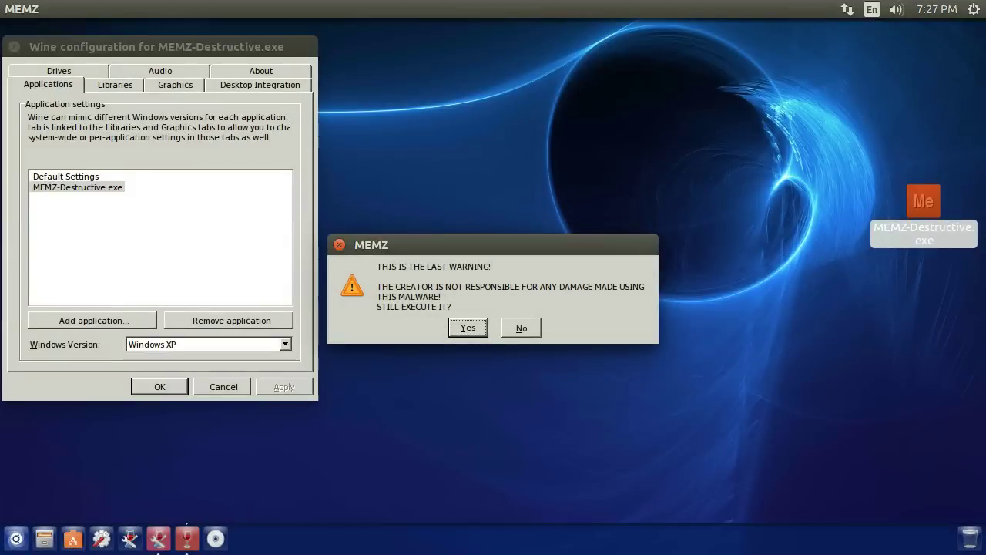
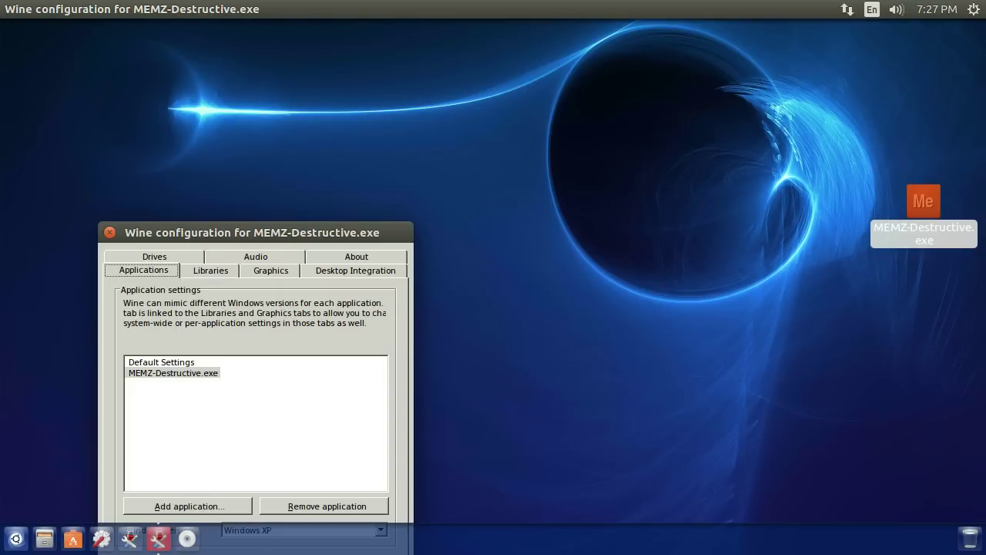
Move the Wine configuration window fully into view and open System Monitor by searching the applications for "task"
left_click_drag(256, 232, 241, 207)
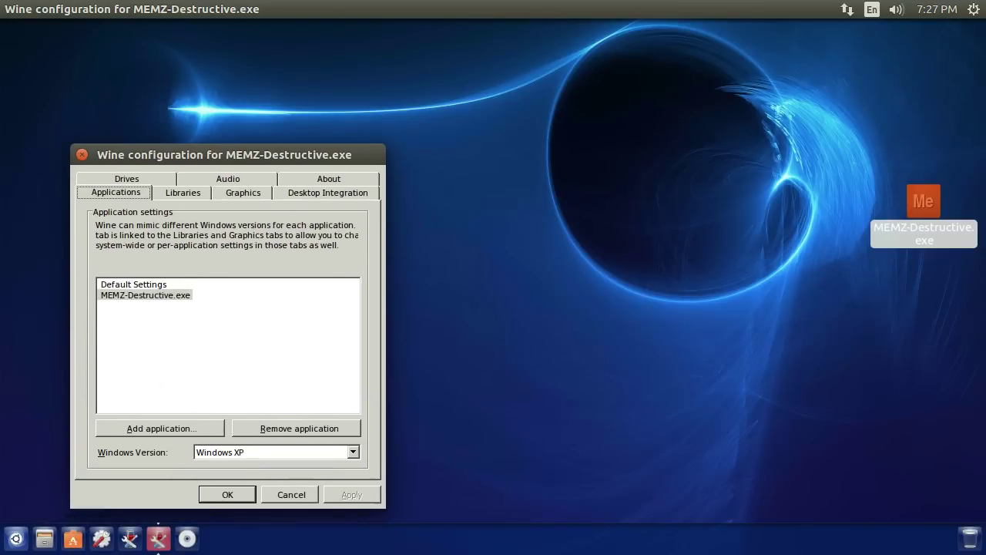
left_click(16, 538)
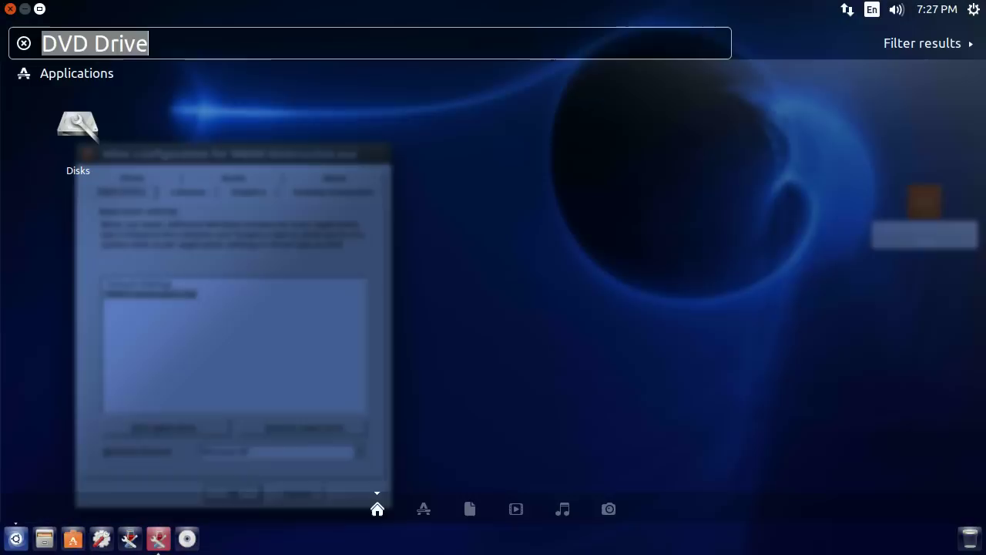
type("task")
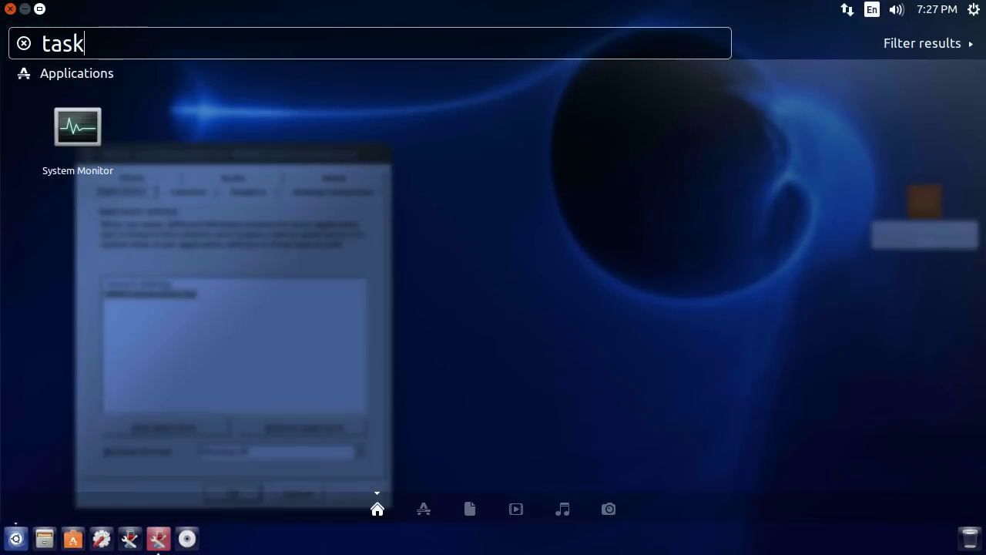
key("Return")
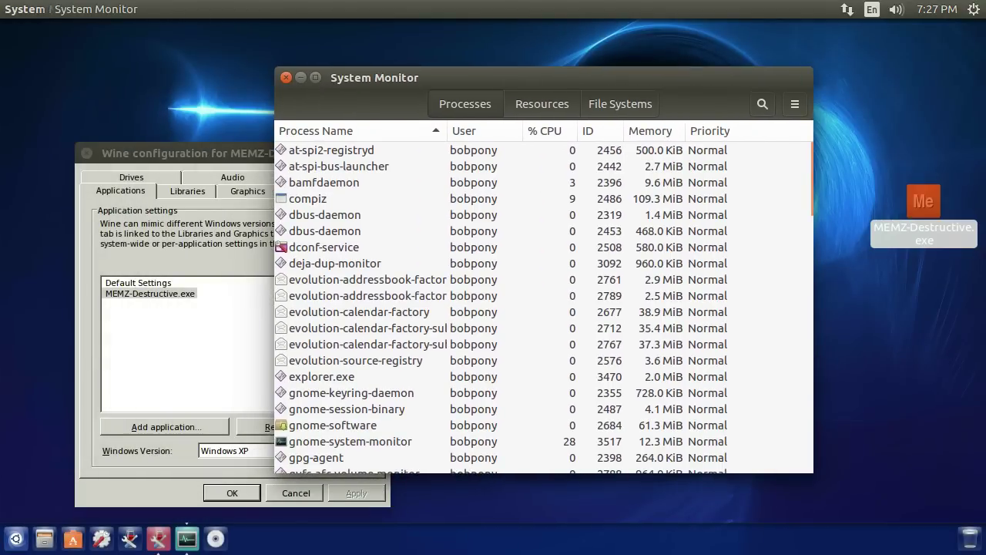
Select the first MEMZ-Destructiv process in the process list and move the System Monitor window aside
scroll(543, 308, "down", 15)
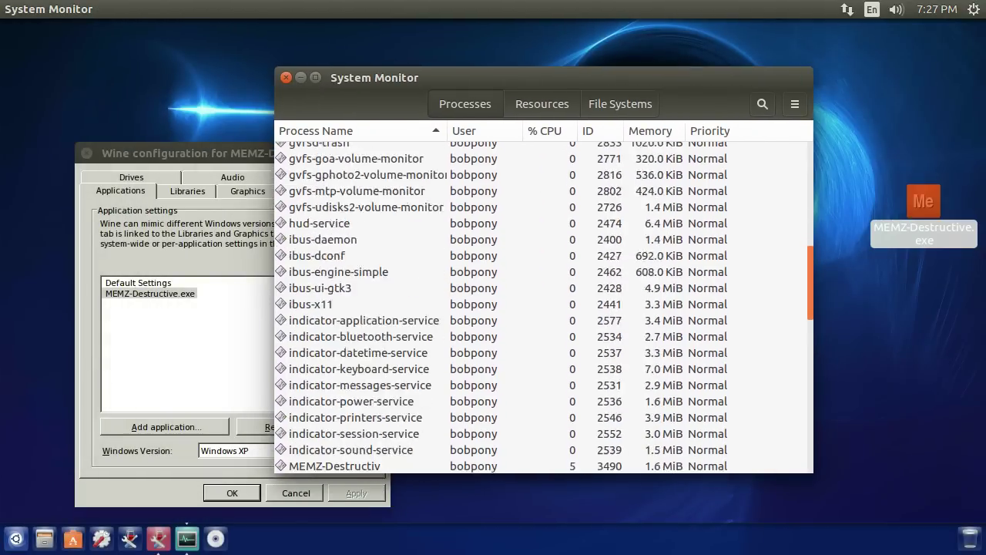
mouse_move(810, 340)
left_mouse_down()
mouse_move(810, 350)
mouse_move(811, 335)
left_mouse_up()
left_click(334, 230)
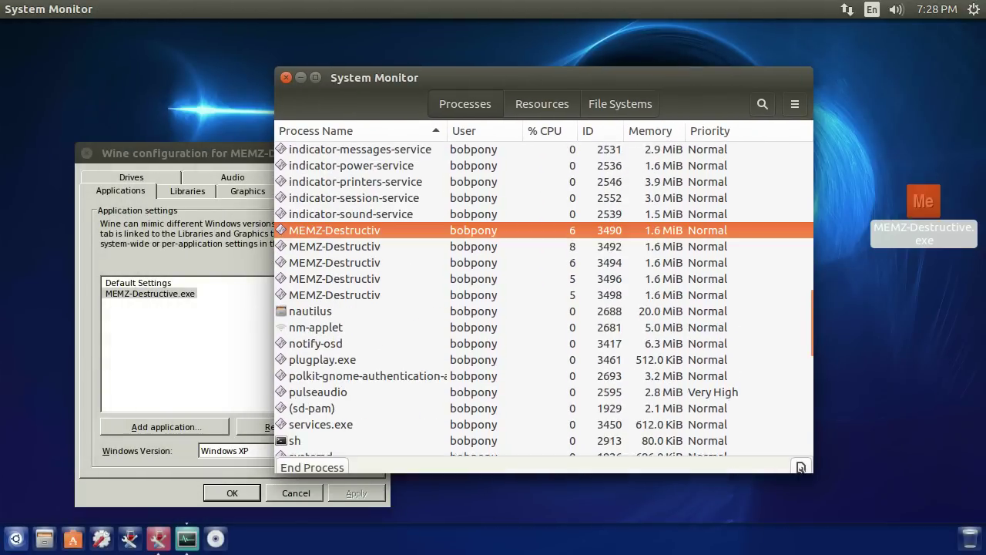
left_click_drag(531, 79, 471, 71)
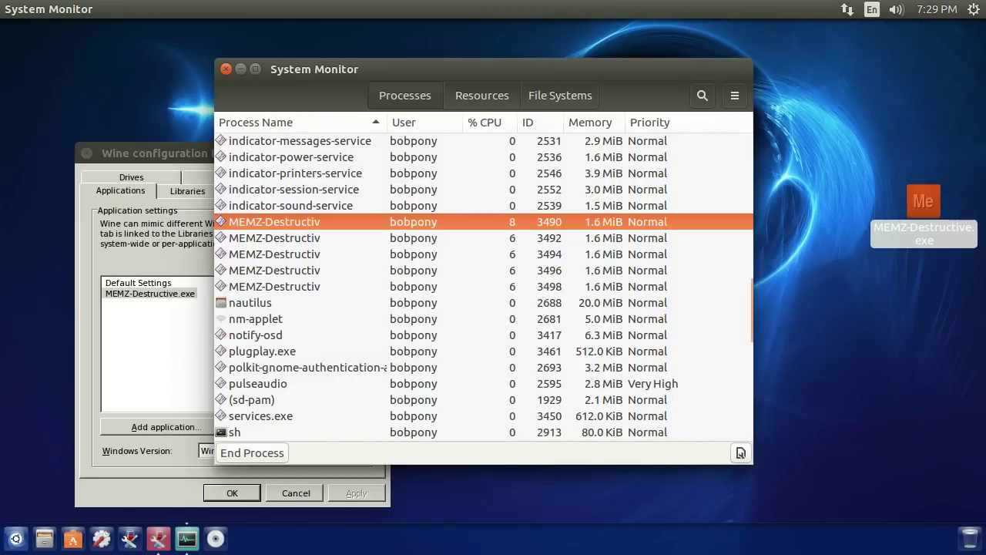
left_click_drag(483, 70, 390, 69)
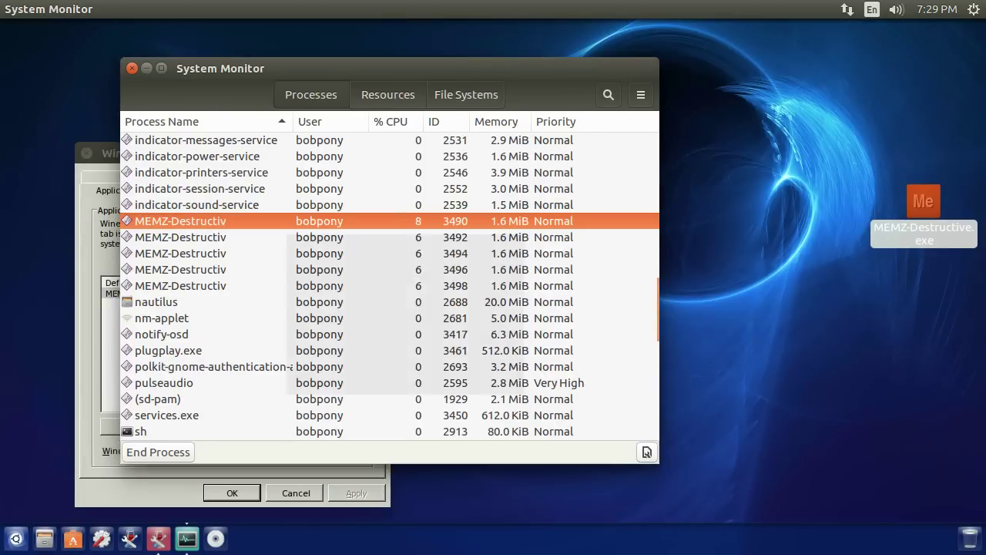
Kill the second MEMZ-Destructiv process in System Monitor and confirm
right_click(287, 237)
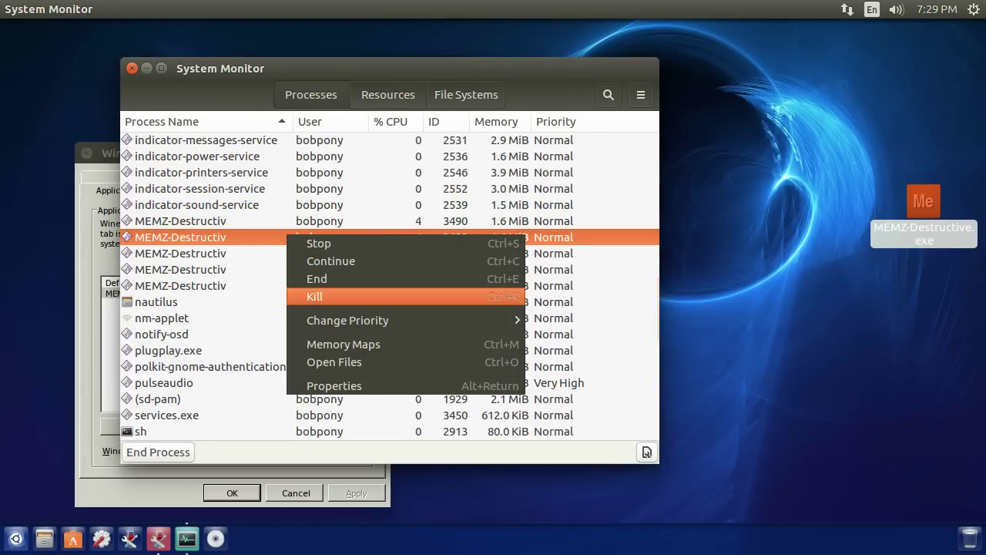
left_click(315, 297)
key("Return")
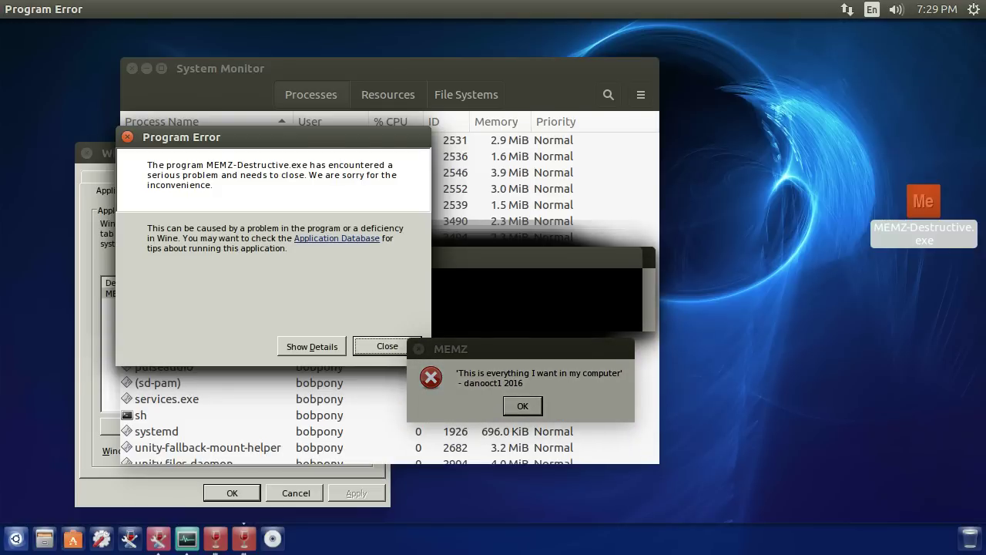
Close the Program Error dialog for MEMZ-Destructive.exe and move System Monitor clear of the Wine configuration window
left_click(386, 347)
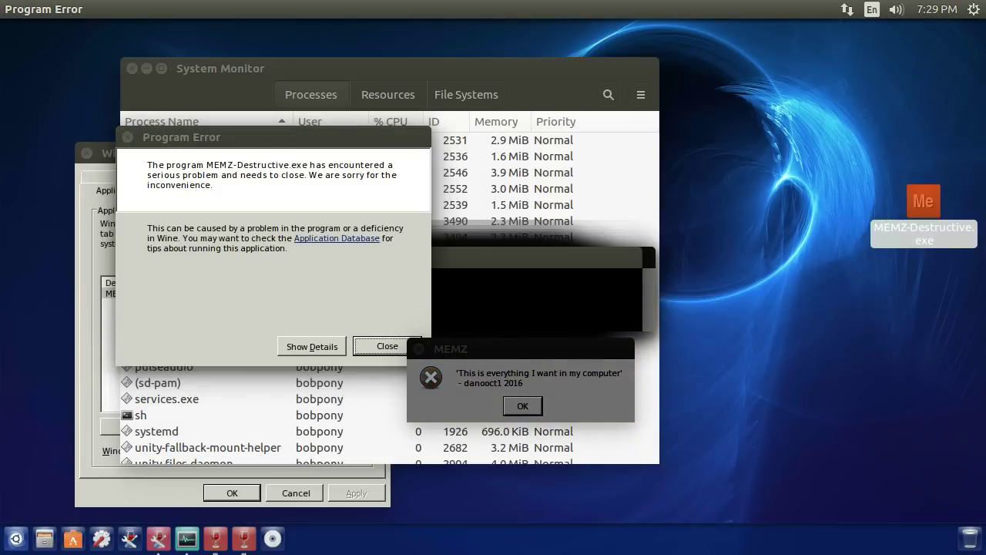
left_click(386, 347)
left_click(387, 348)
left_click(370, 269)
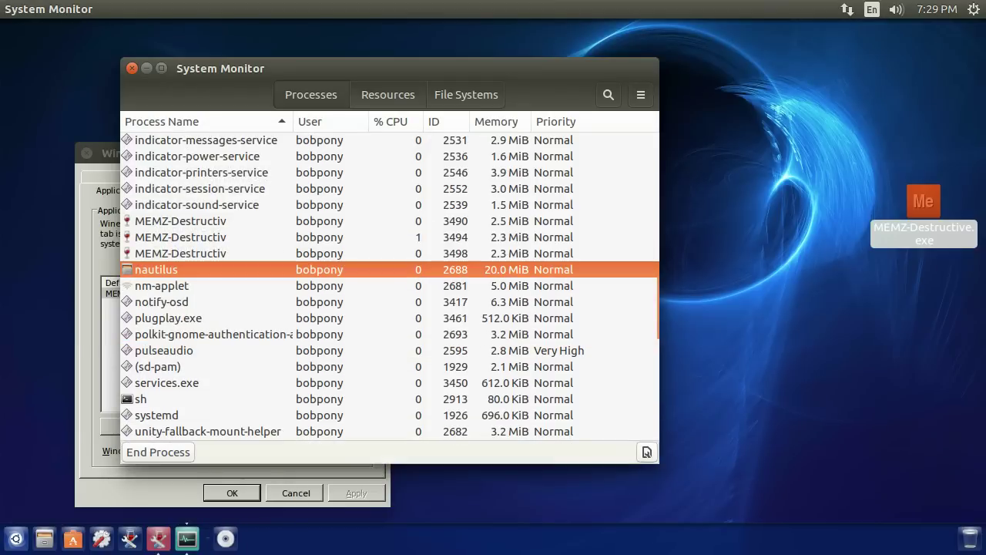
left_click(370, 254)
left_click_drag(387, 70, 499, 208)
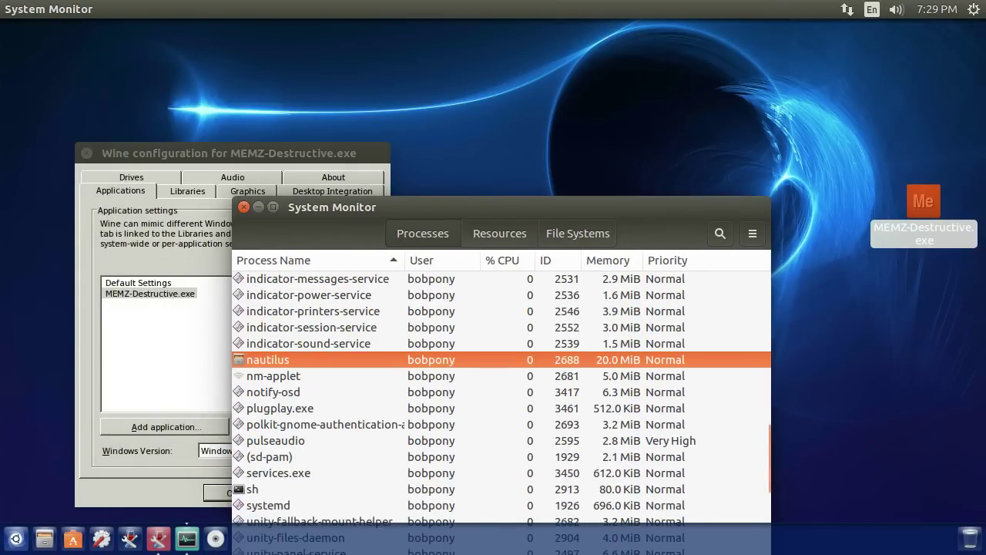
Shut down the Ubuntu system and confirm the prompt
left_click(974, 9)
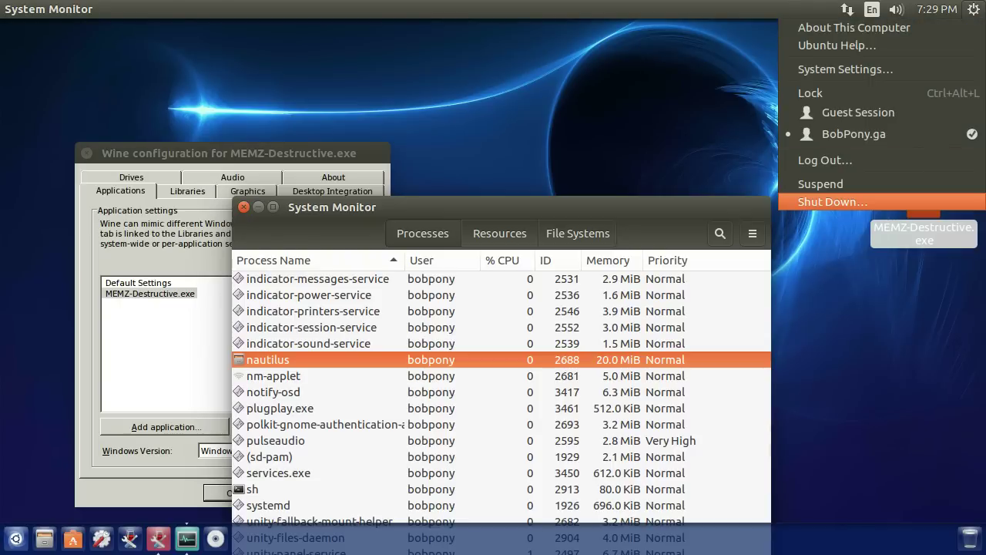
left_click(832, 201)
left_click(566, 302)
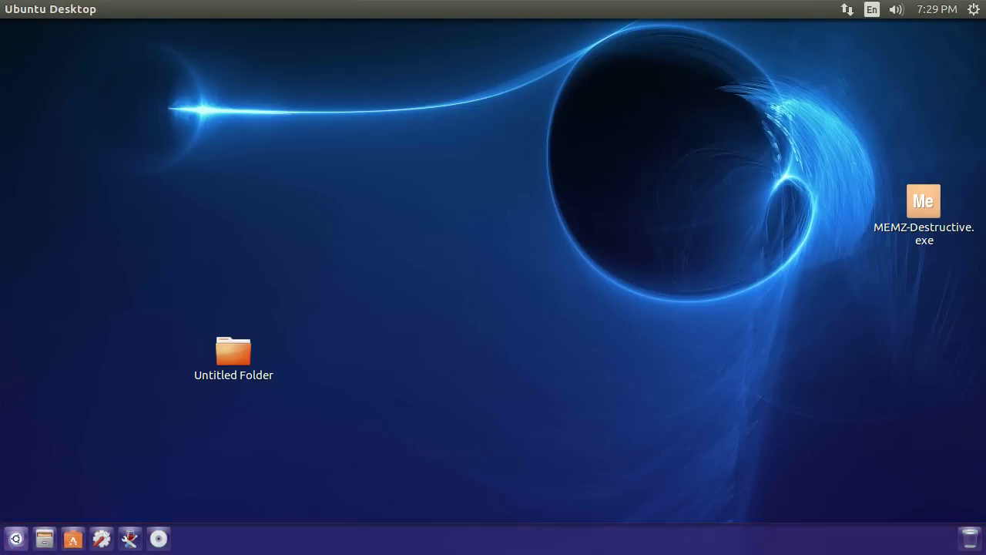
right_click(924, 199)
mouse_move(781, 229)
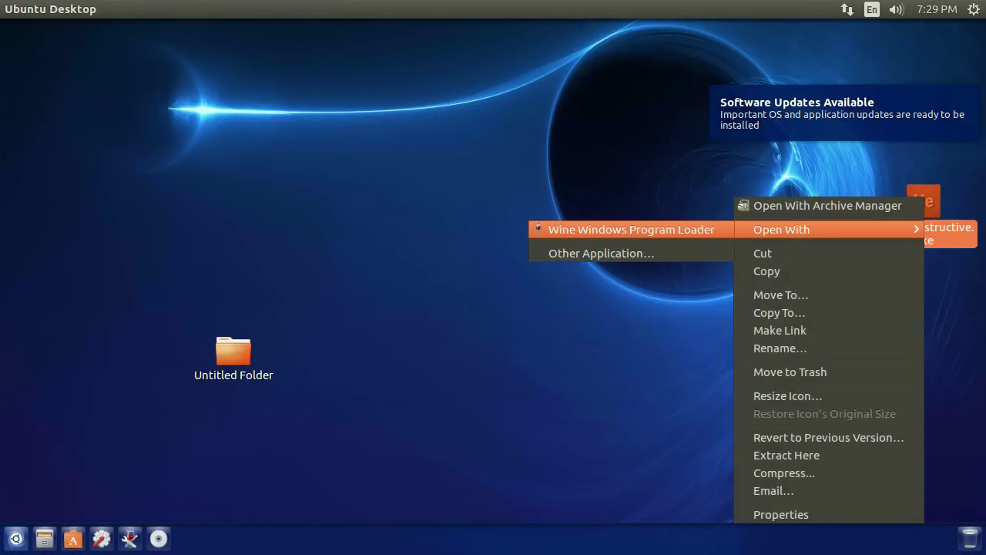
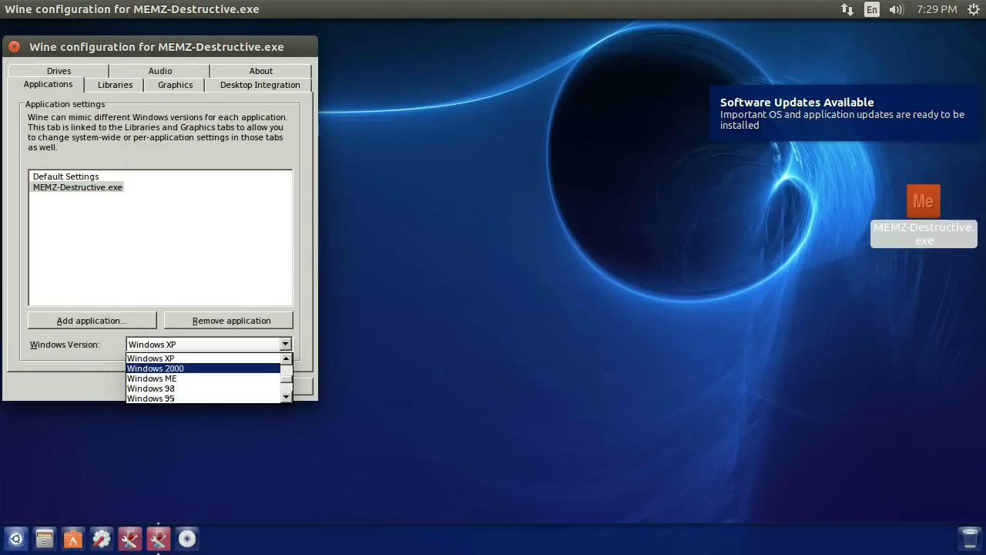
Set the Windows version for MEMZ-Destructive.exe to Windows Vista in Wine configuration and apply it
scroll(208, 368, "down", 1)
scroll(204, 378, "up", 2)
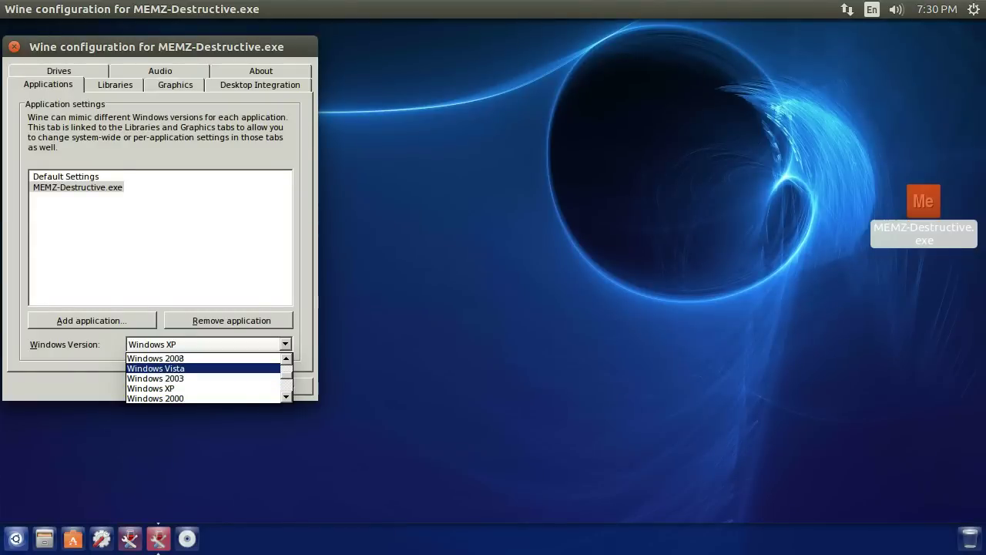
left_click(178, 368)
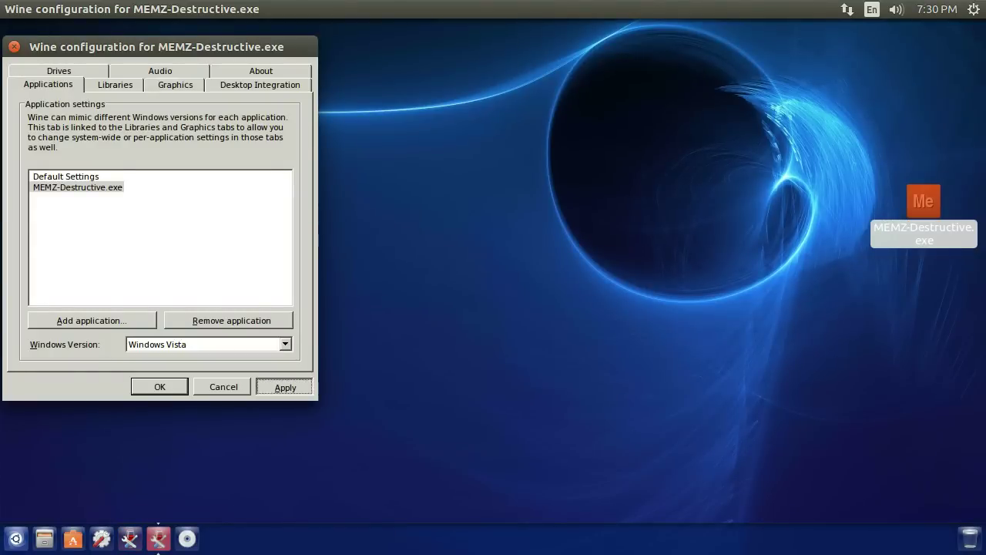
Review the Libraries, Graphics and Audio settings for MEMZ-Destructive.exe under the Windows Vista setup
left_click(115, 85)
left_click(175, 84)
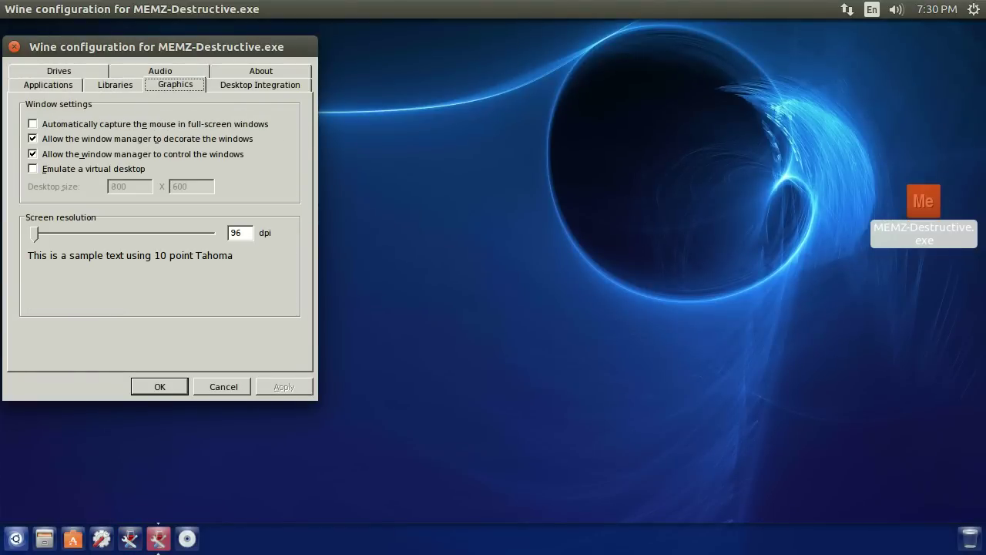
left_click(115, 85)
left_click(160, 70)
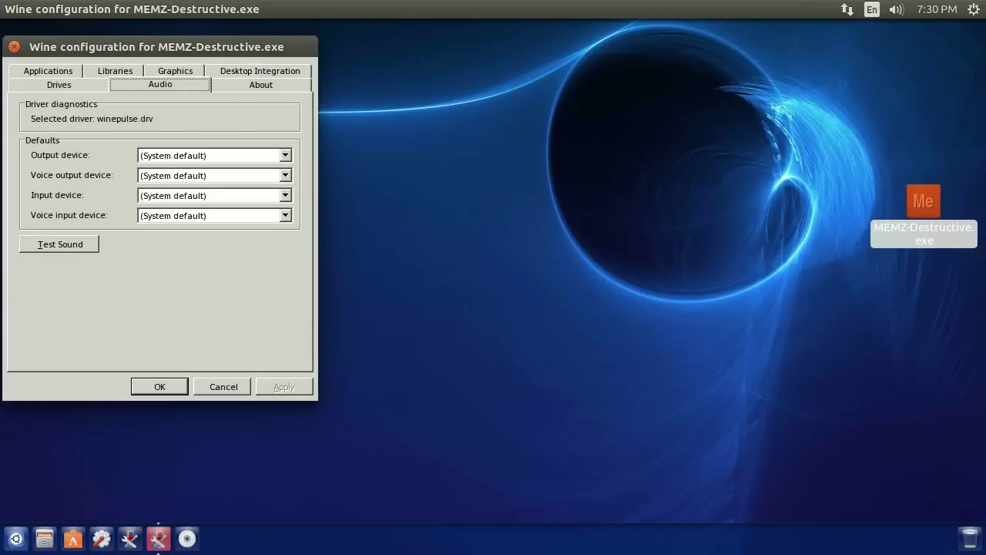
left_click(176, 70)
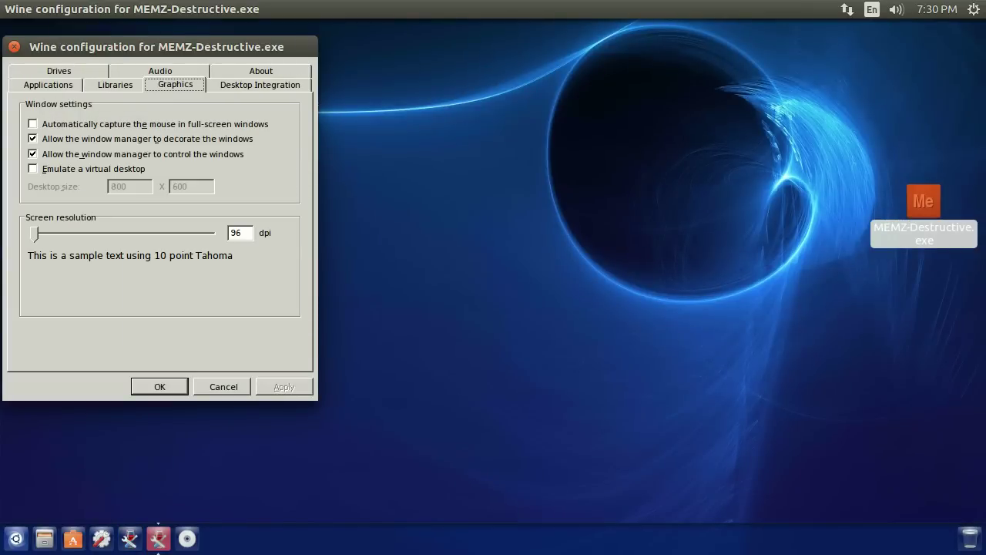
Enable virtual desktop emulation for MEMZ-Destructive.exe, set the screen resolution to 126 dpi, and apply the graphics settings
left_click(32, 168)
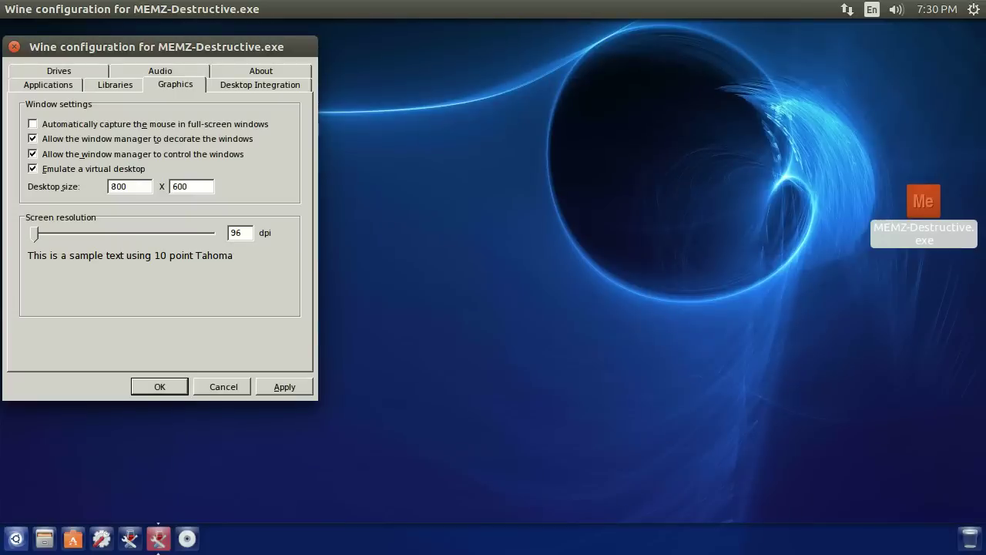
mouse_move(34, 233)
left_mouse_down()
mouse_move(66, 234)
mouse_move(48, 234)
left_mouse_up()
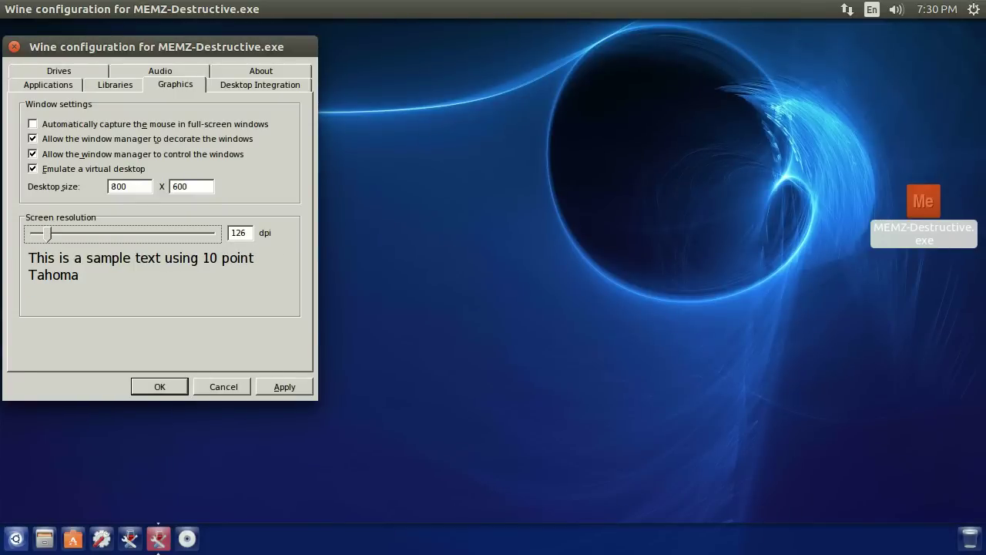
left_click(284, 387)
Check the available themes under Desktop Integration for MEMZ-Destructive.exe and close the Wine configuration, accepting its settings
left_click(261, 85)
left_click(169, 134)
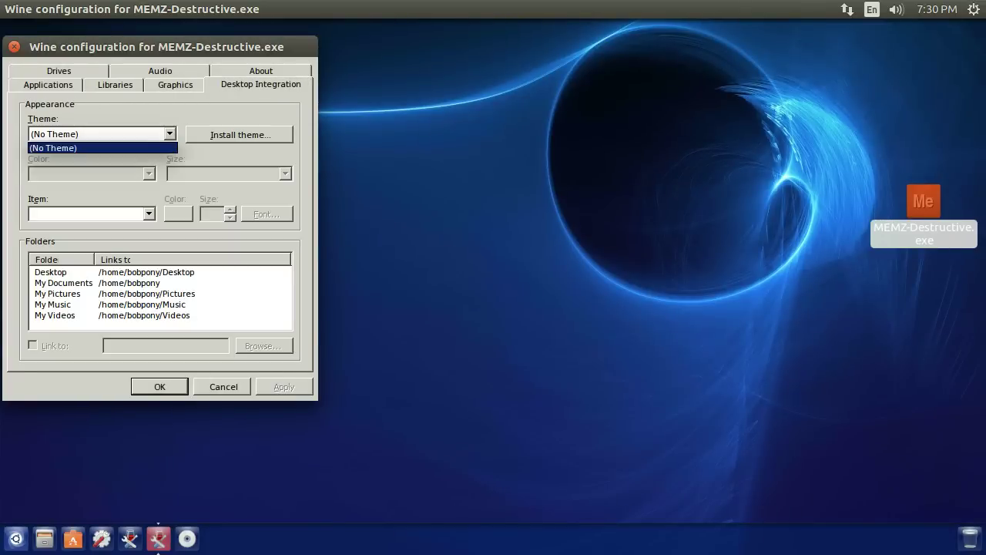
left_click(170, 134)
key("ctrl+shift+Tab")
key("ctrl+shift+Tab")
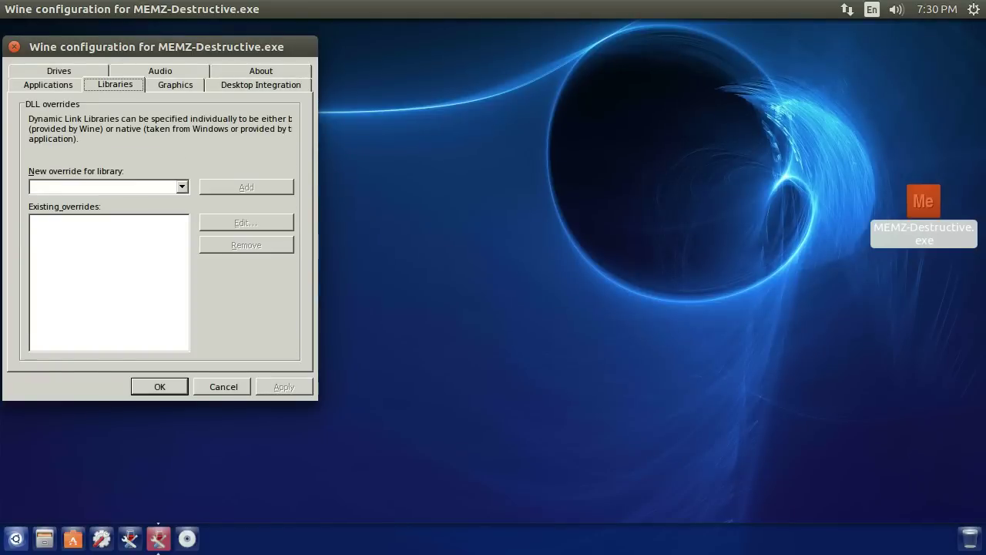
key("ctrl+shift+Tab")
left_click(159, 387)
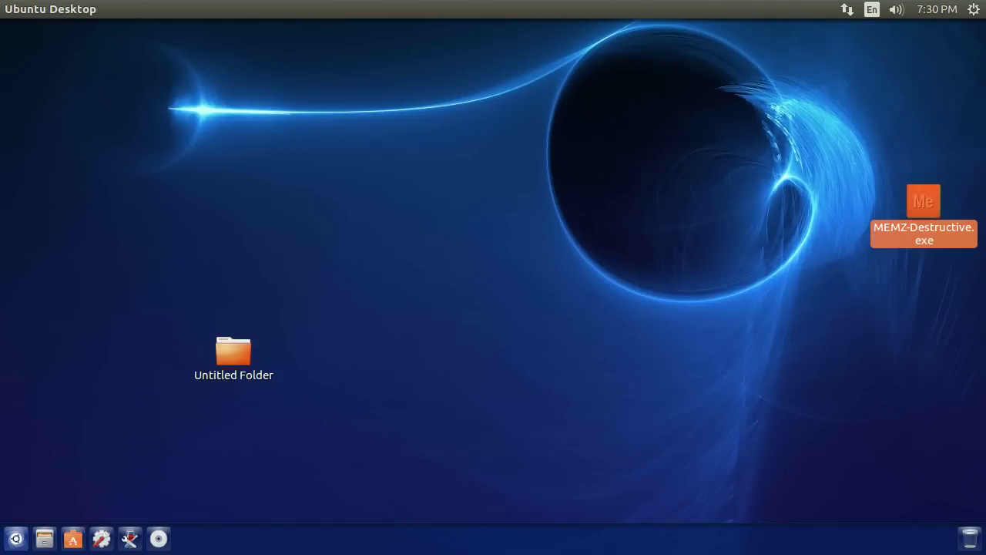
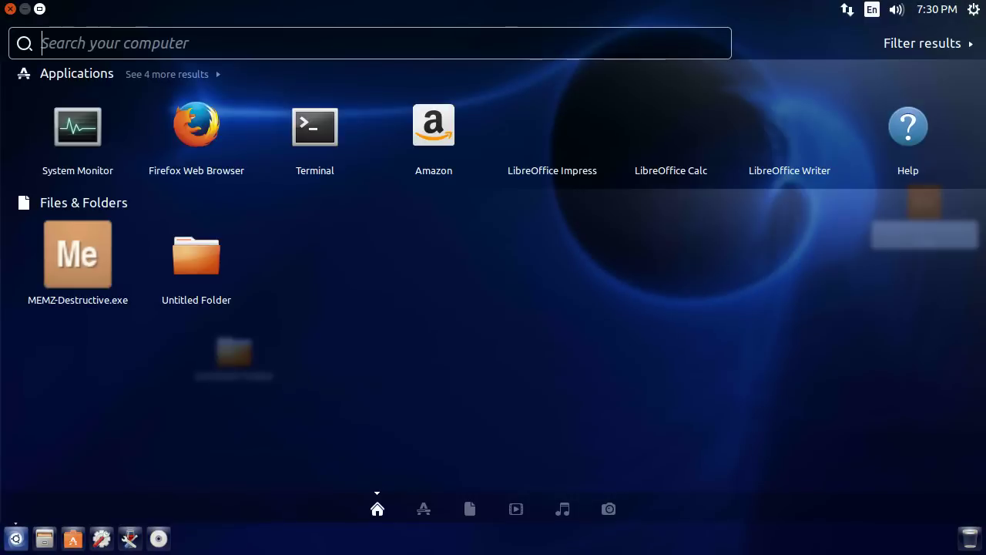
Open System Monitor, move its window away from the MEMZ-Destructive.exe file, and find the MEMZ-Destructiv entries in the process list
left_click(77, 125)
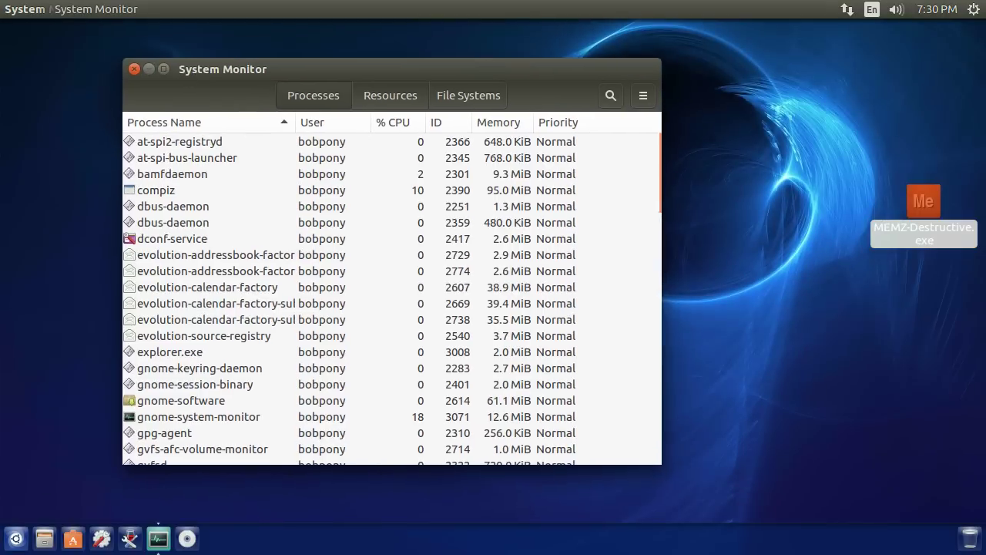
left_click_drag(346, 70, 287, 120)
scroll(331, 339, "down", 2)
left_click(308, 348)
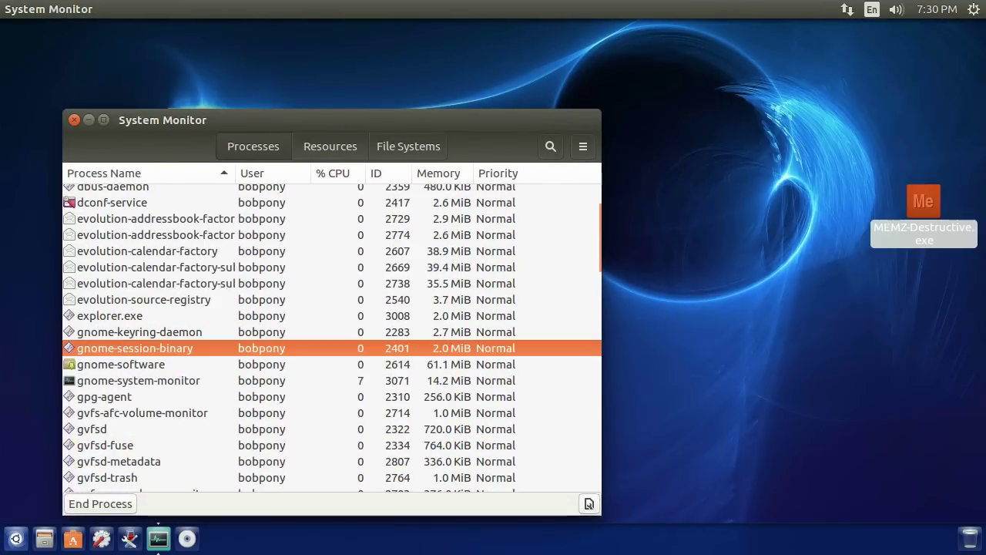
left_click(308, 429)
scroll(308, 429, "down", 18)
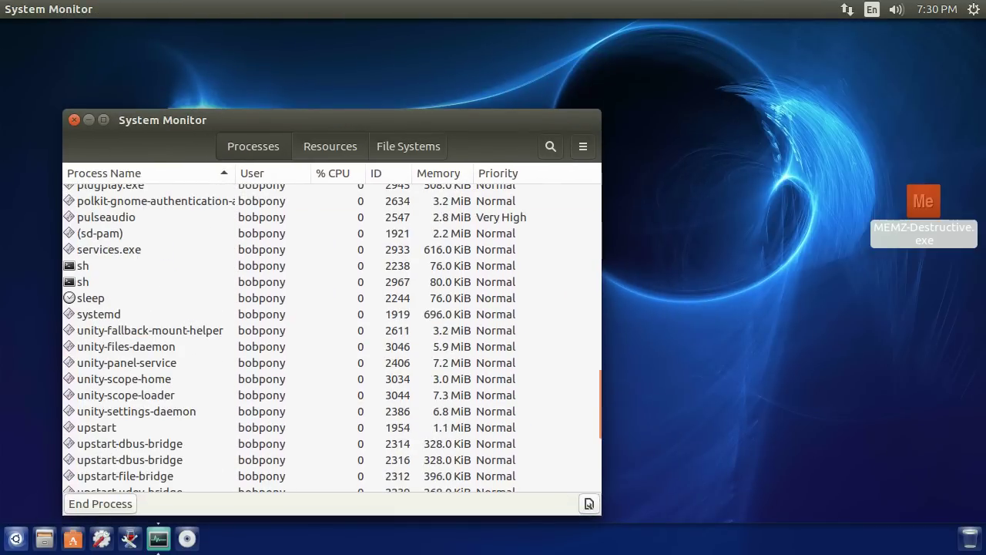
left_click(308, 379)
scroll(309, 379, "up", 6)
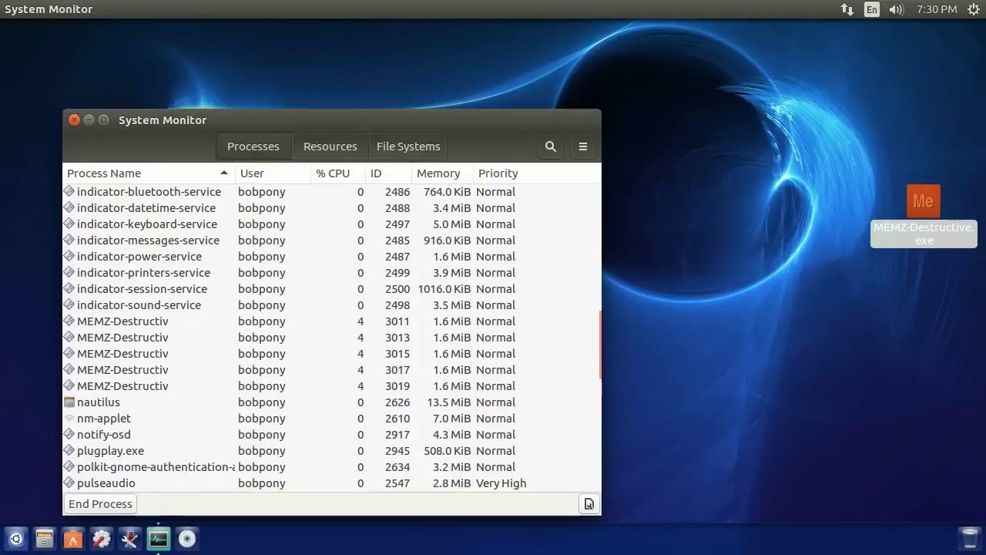
Kill the MEMZ-Destructiv process with PID 3015 and answer the confirmation prompt
left_click(287, 370)
right_click(286, 382)
left_click(167, 357)
left_click(167, 357)
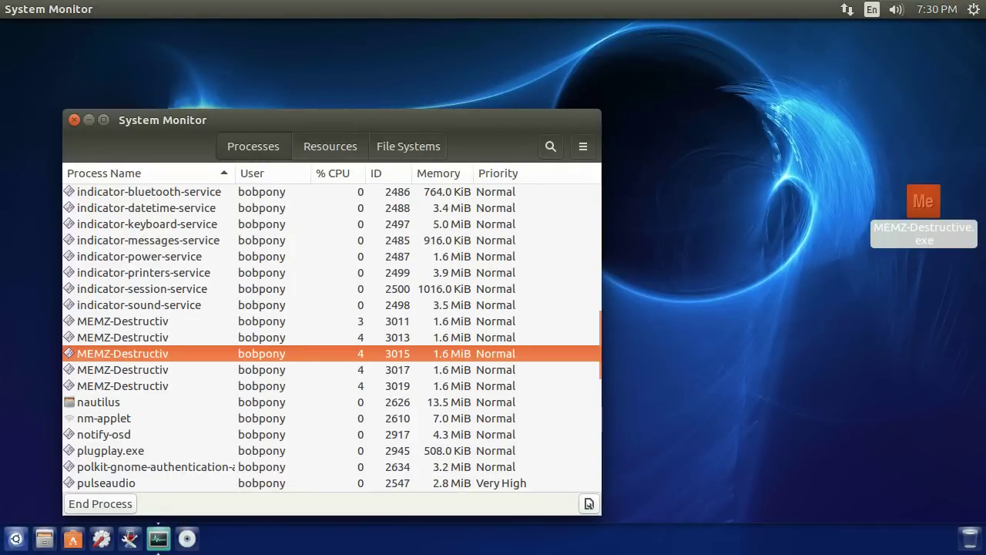
right_click(167, 358)
left_click(196, 420)
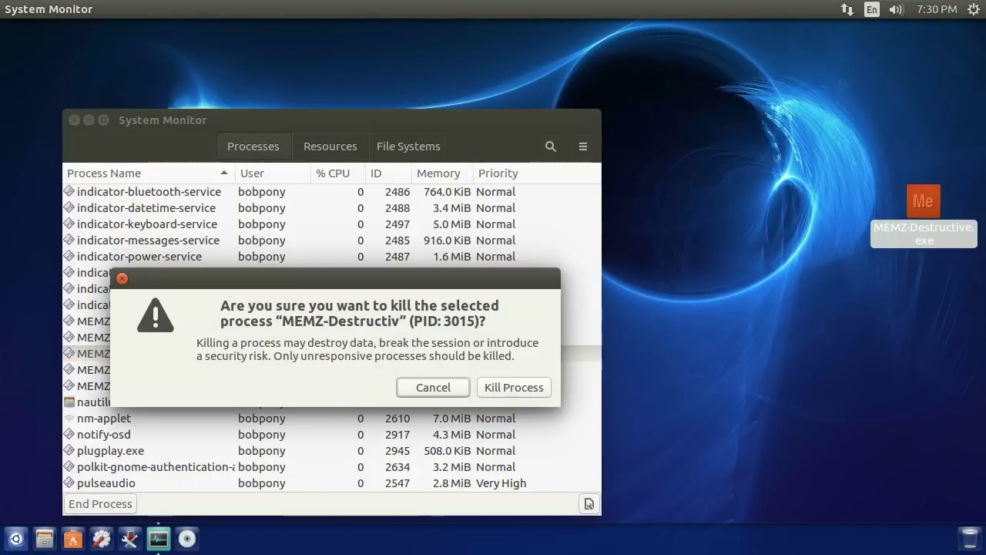
key("Return")
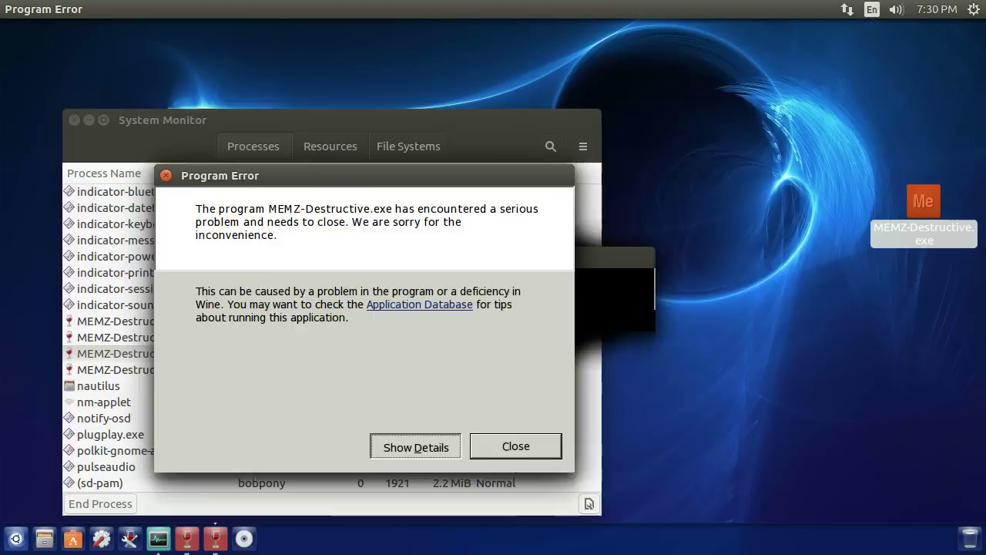
Inspect the Program Error details for MEMZ-Destructive.exe and close the details window and the error dialog
left_click(416, 447)
scroll(455, 262, "down", 8)
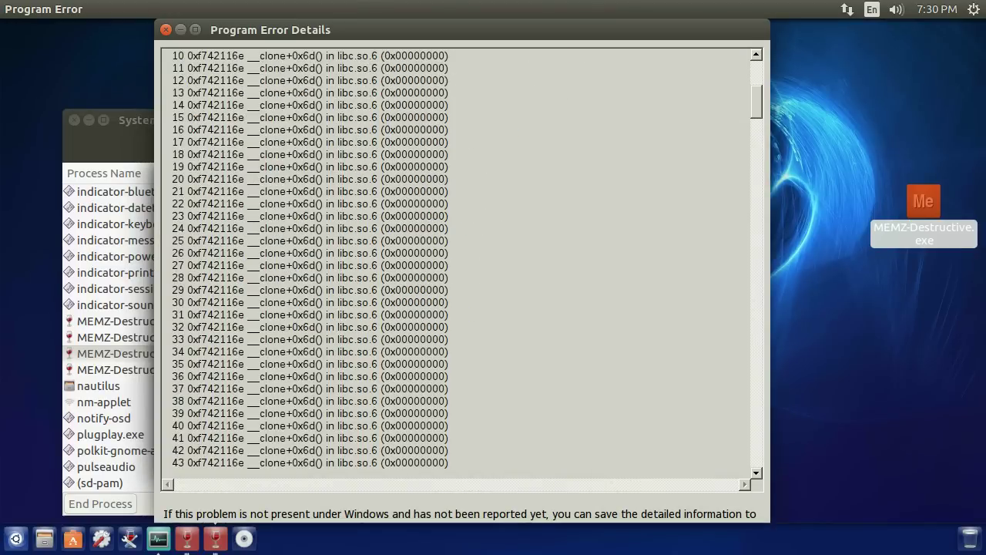
left_click(165, 30)
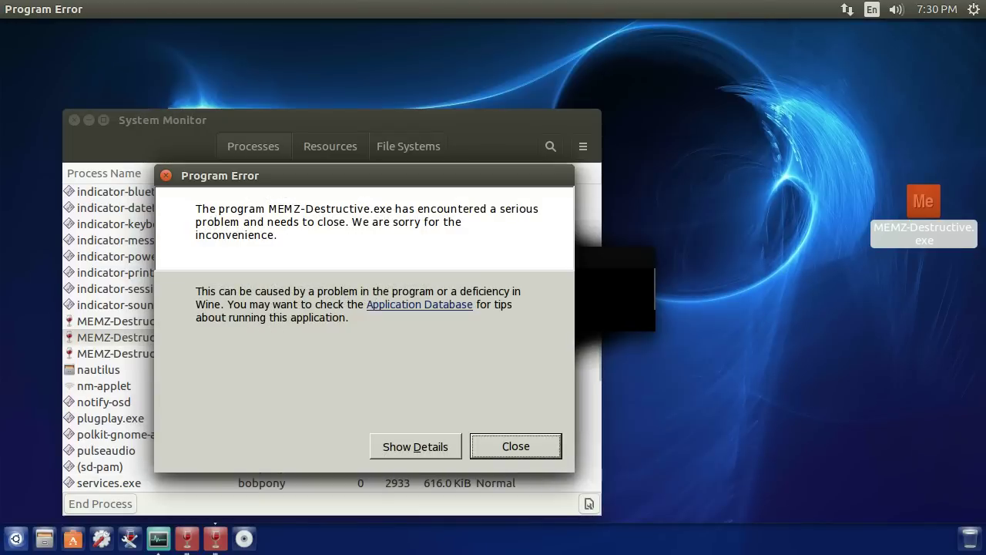
key("Return")
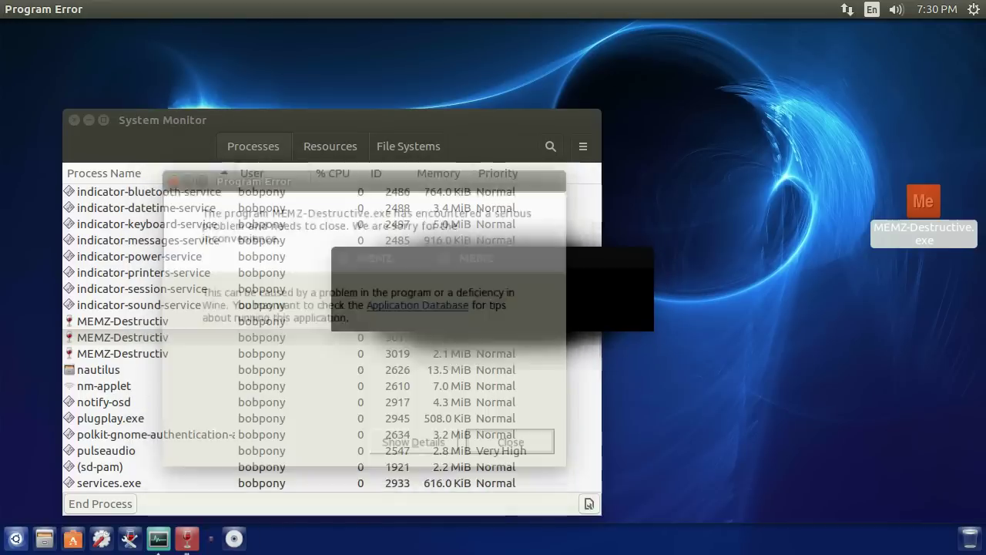